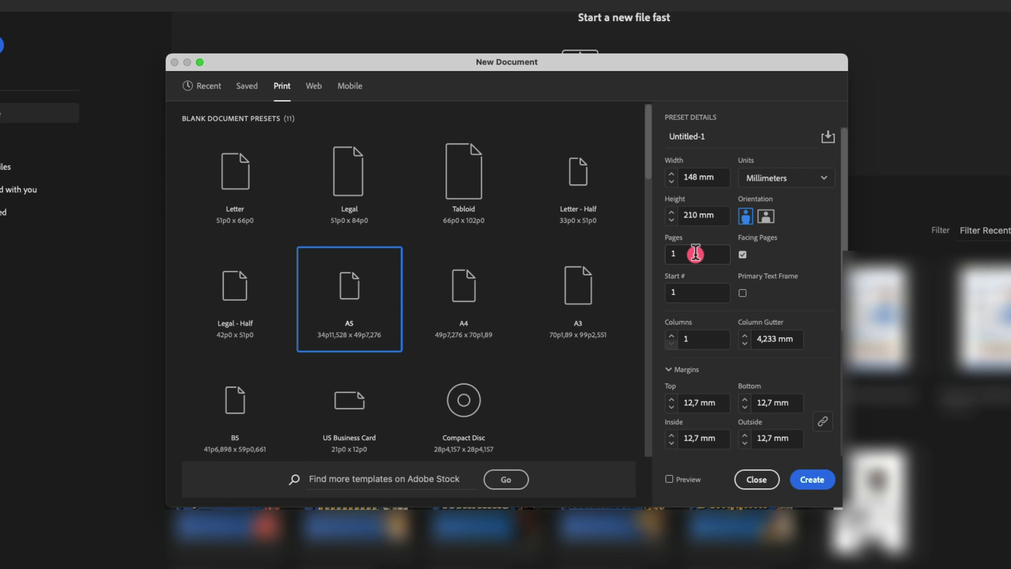
- Set the new A5 document to 8 pages and review its margin and bleed settings
click(695, 253)
key(BackSpace)
text(8)
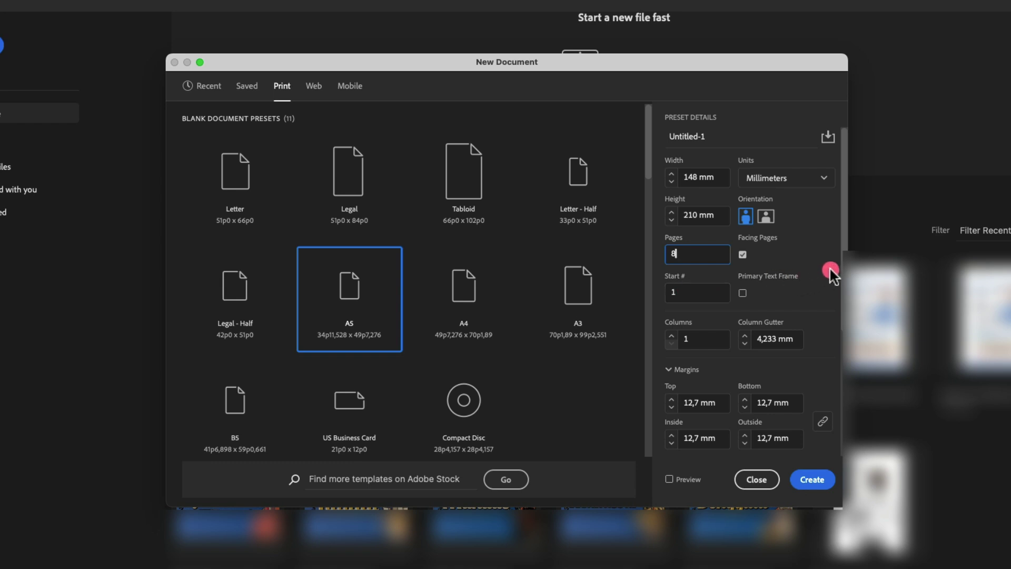
scroll(837, 269, down, 3)
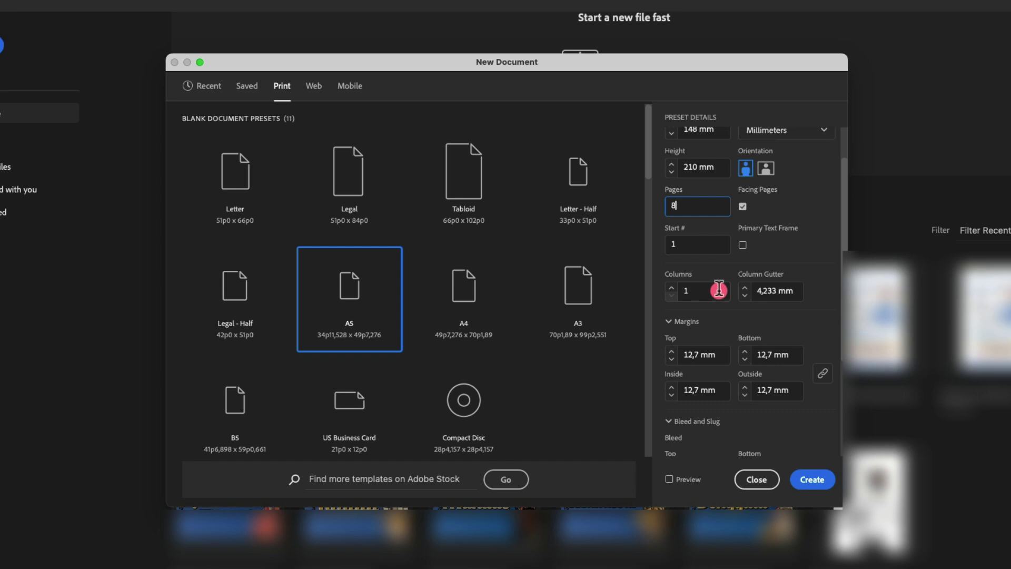
scroll(841, 274, down, 3)
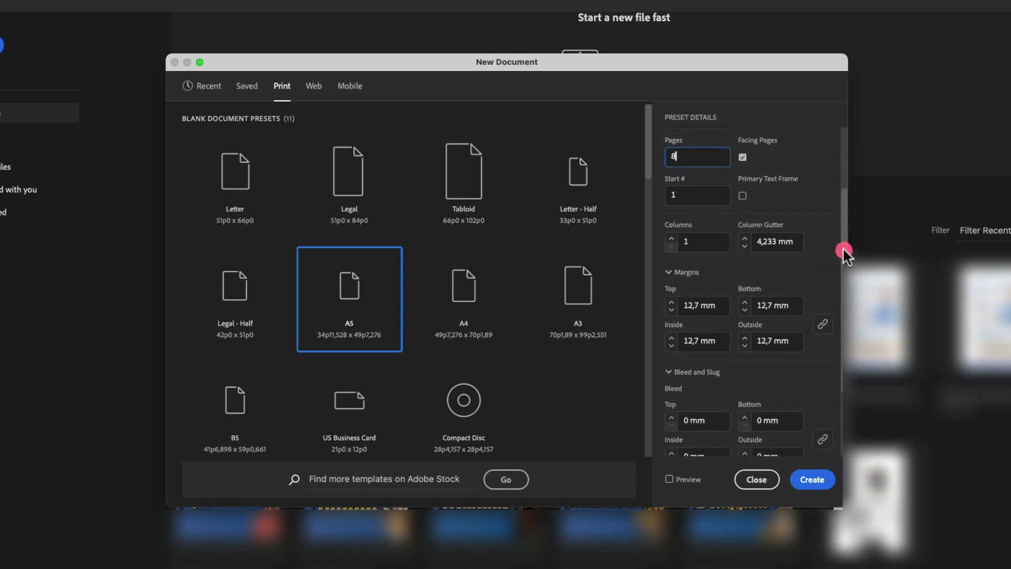
drag(843, 248, 843, 279)
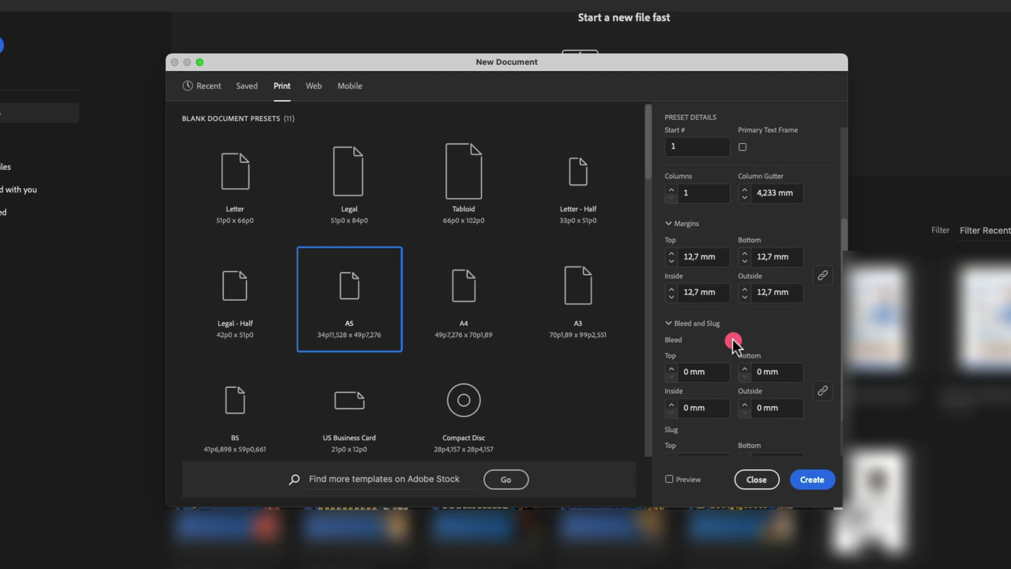
drag(843, 317, 837, 172)
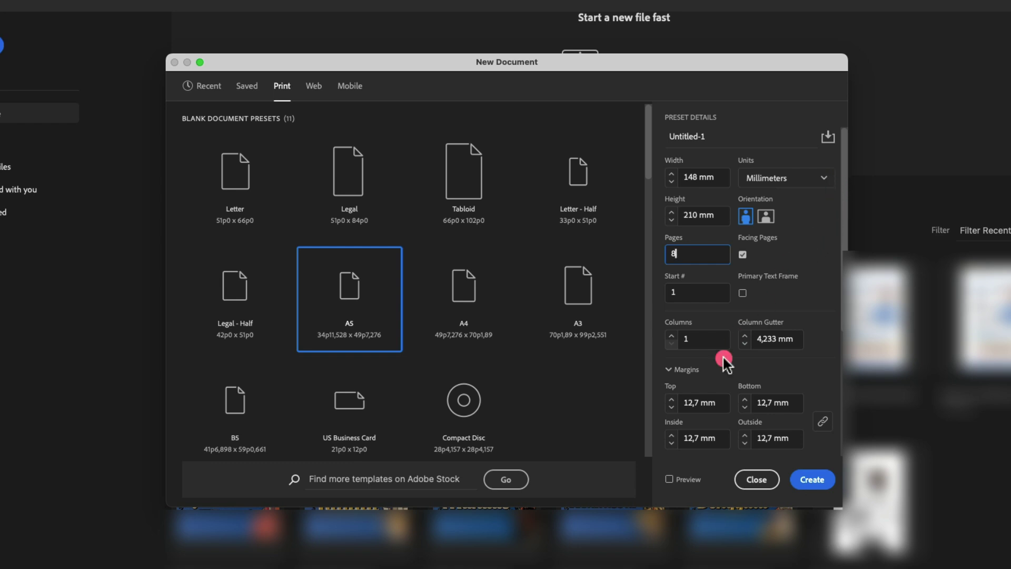
- Turn on the live preview and move the New Document dialog aside to inspect the page behind it
click(684, 474)
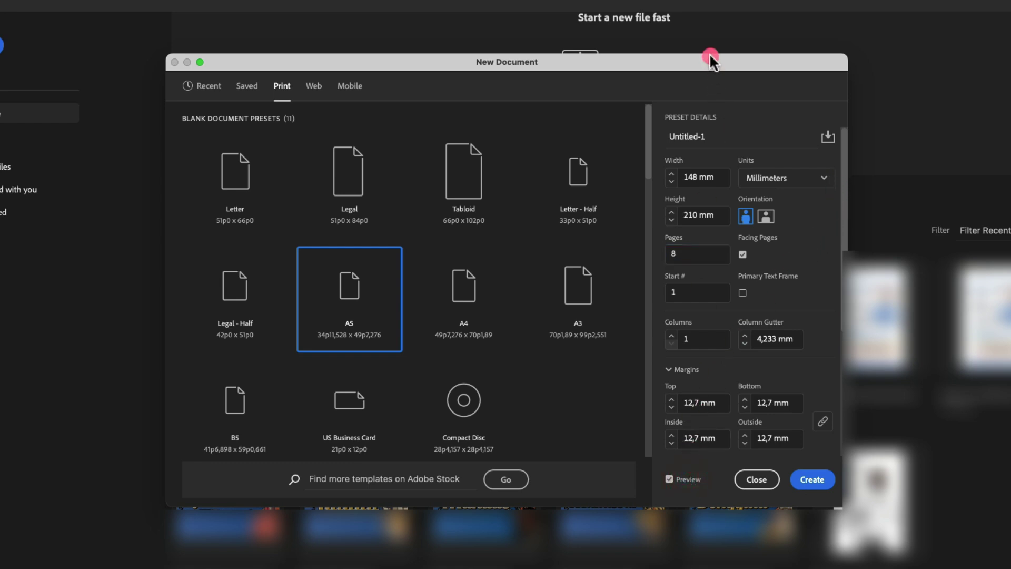
drag(710, 53, 1010, 71)
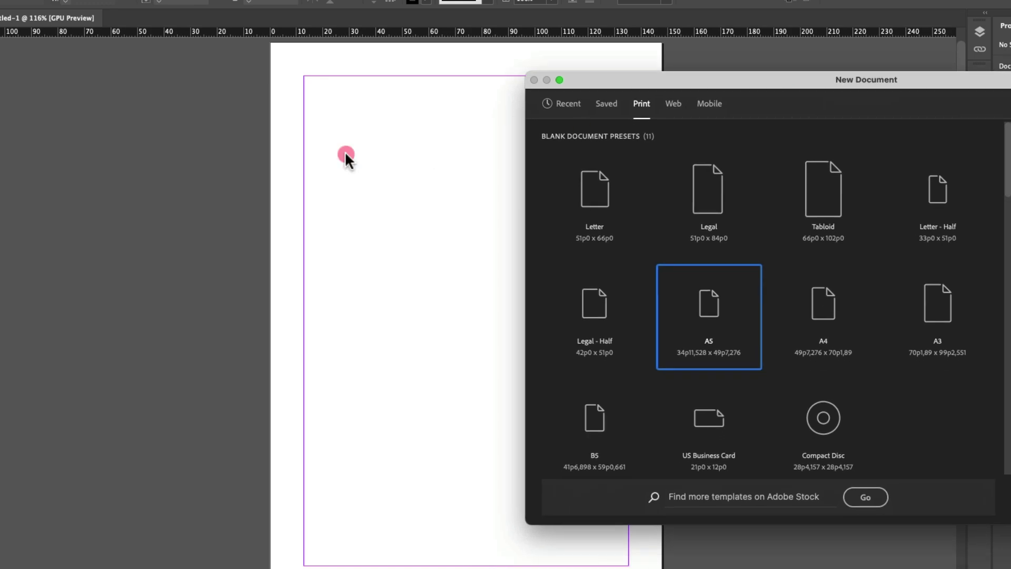
drag(620, 99, 190, 79)
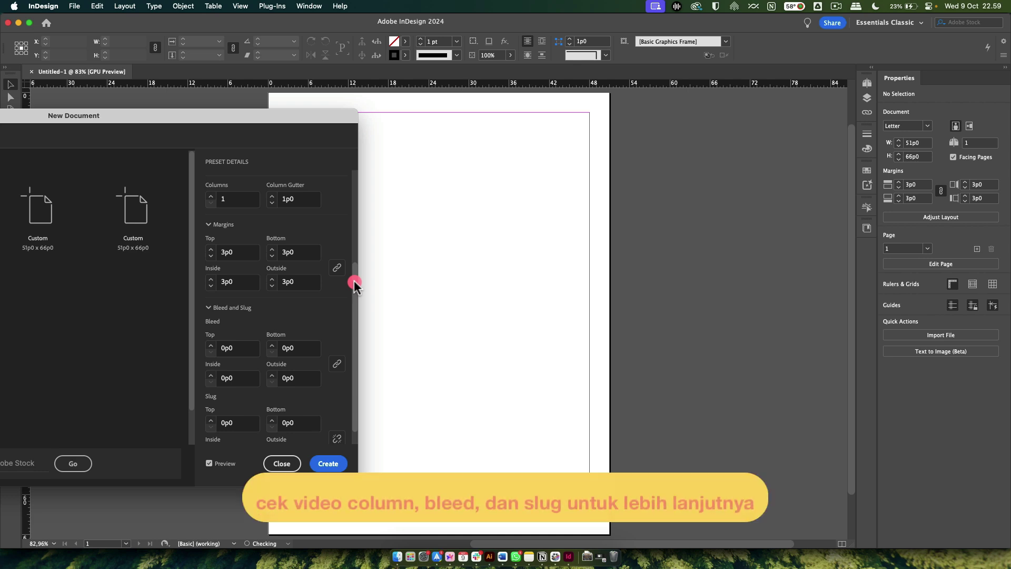
- Try out a six-column layout with all margins set to 4p7 in the previewed new document
double_click(225, 199)
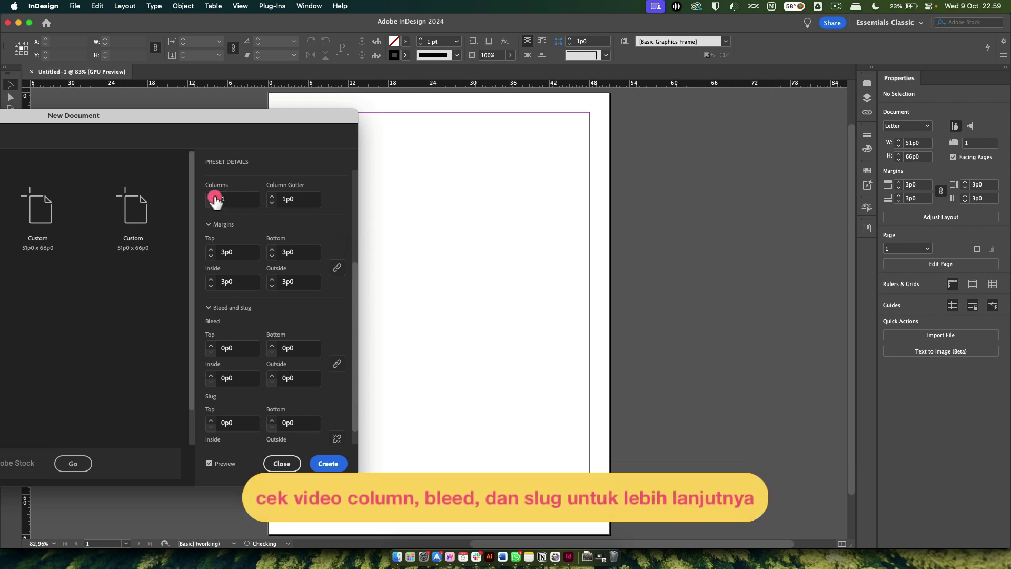
text(6)
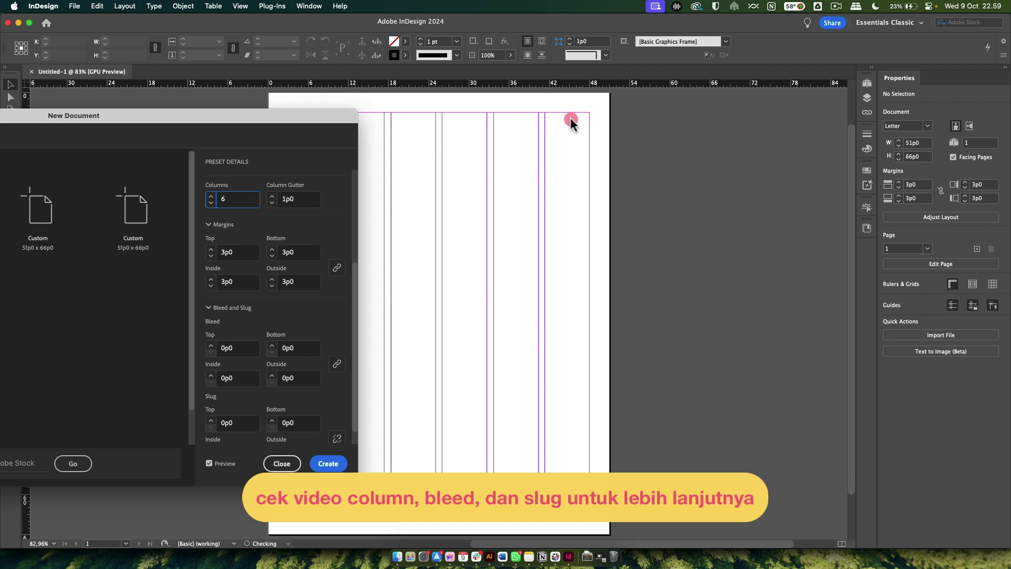
click(211, 250)
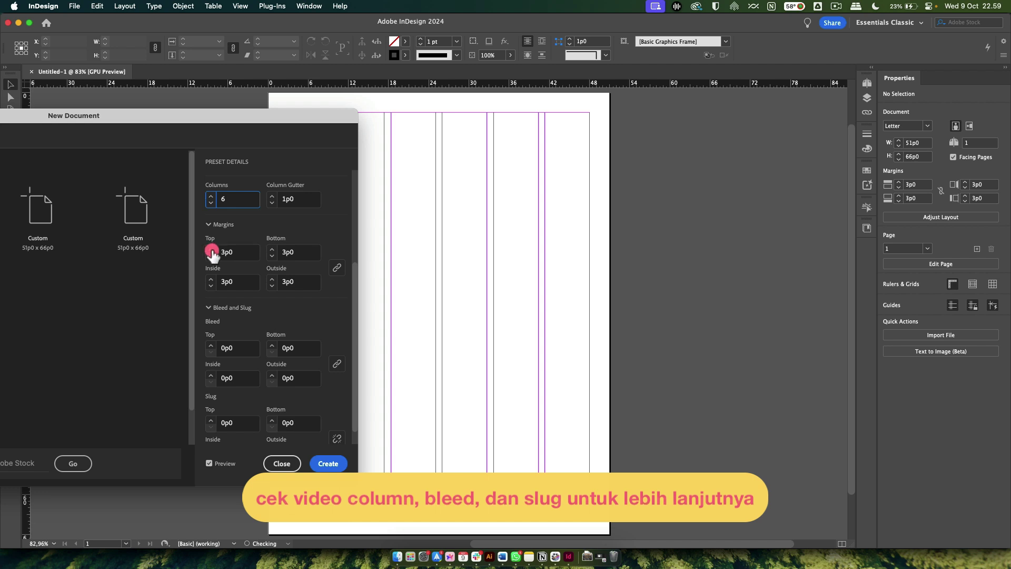
click(211, 250)
click(211, 250)
click(211, 250)
click(211, 250)
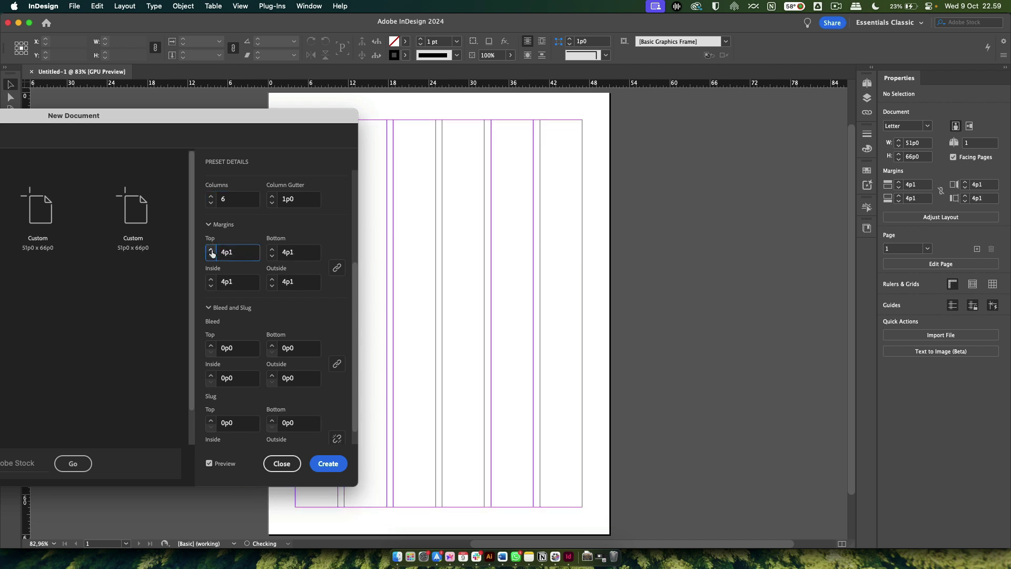
click(211, 250)
click(211, 249)
- Try out a bleed of 0p11 on all sides of the previewed document
click(210, 344)
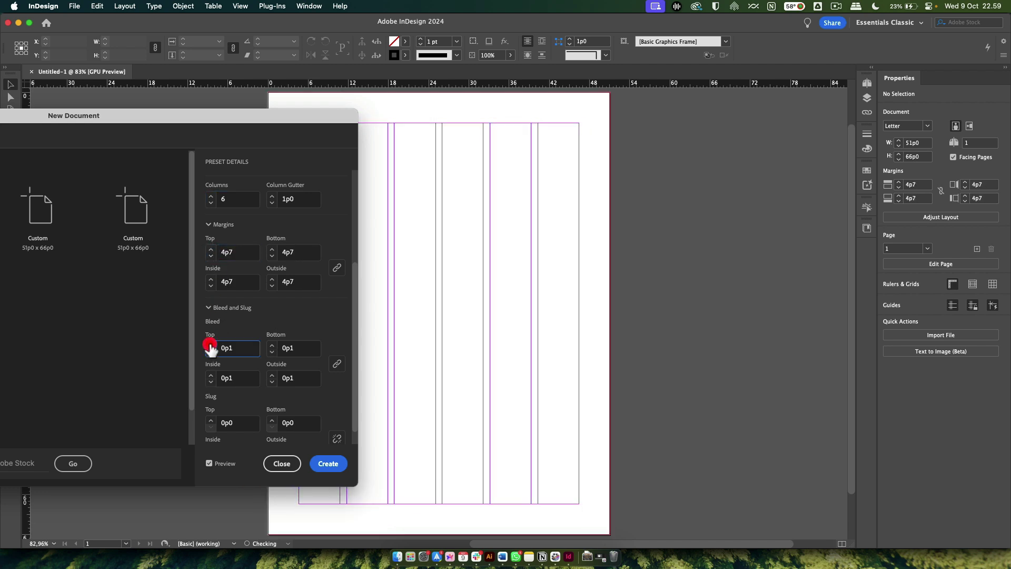
click(210, 345)
click(210, 345)
click(210, 345)
click(210, 345)
click(210, 345)
click(210, 345)
click(210, 345)
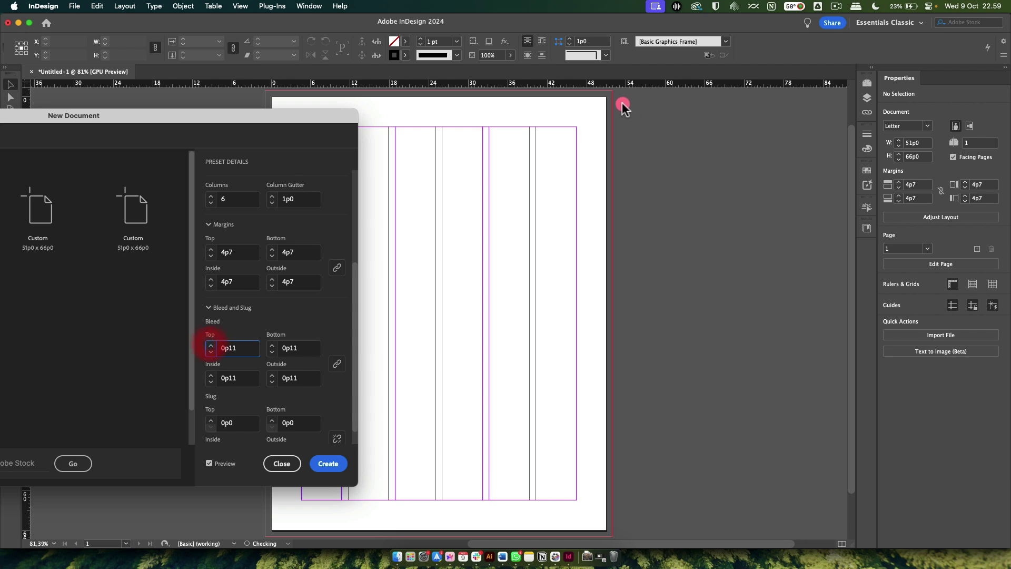
key(Tab)
key(Tab)
key(Tab)
key(Tab)
text(0p11)
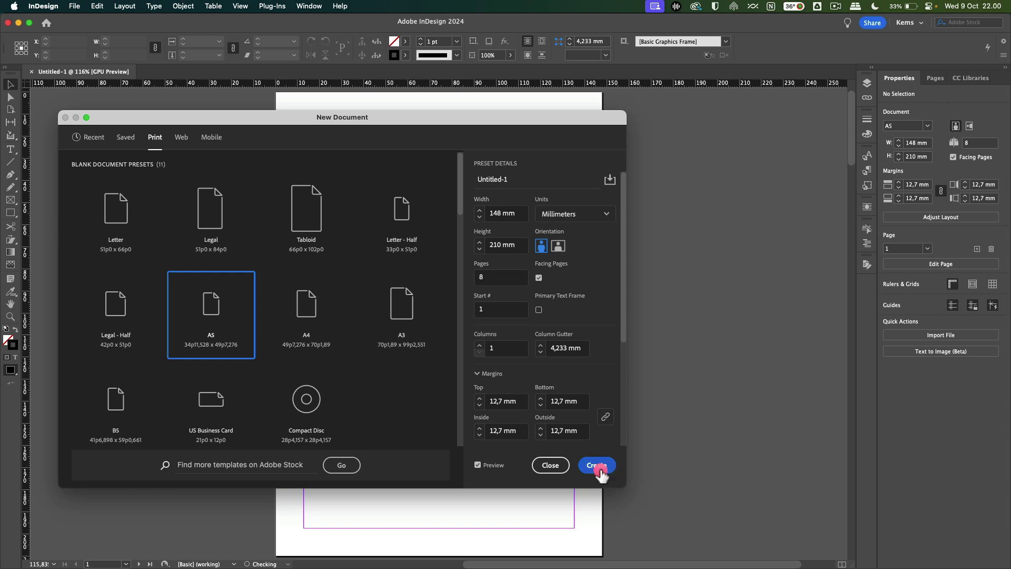
- Create the 8-page A5 document and switch the workspace to Essentials Classic
click(597, 465)
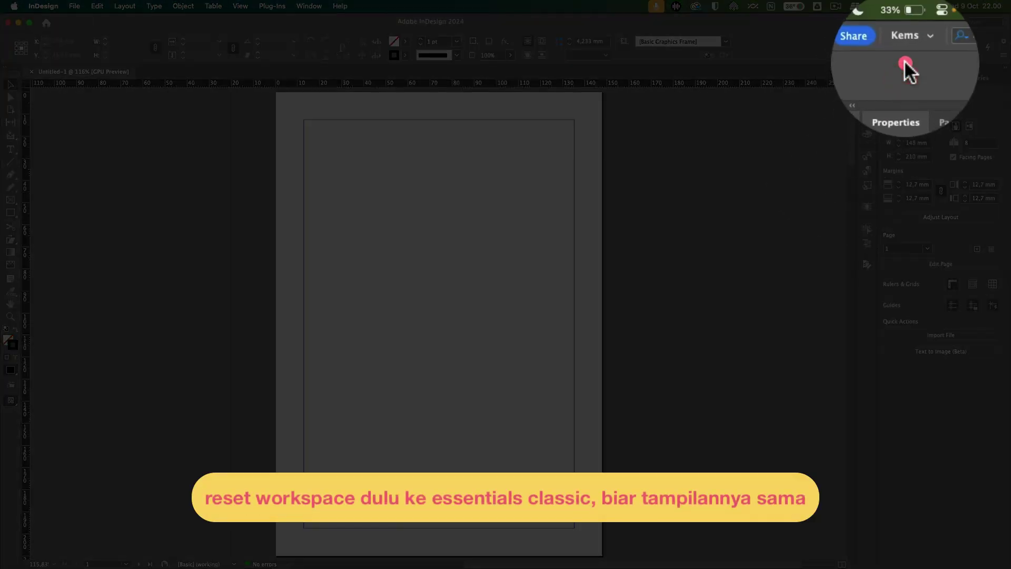
click(902, 37)
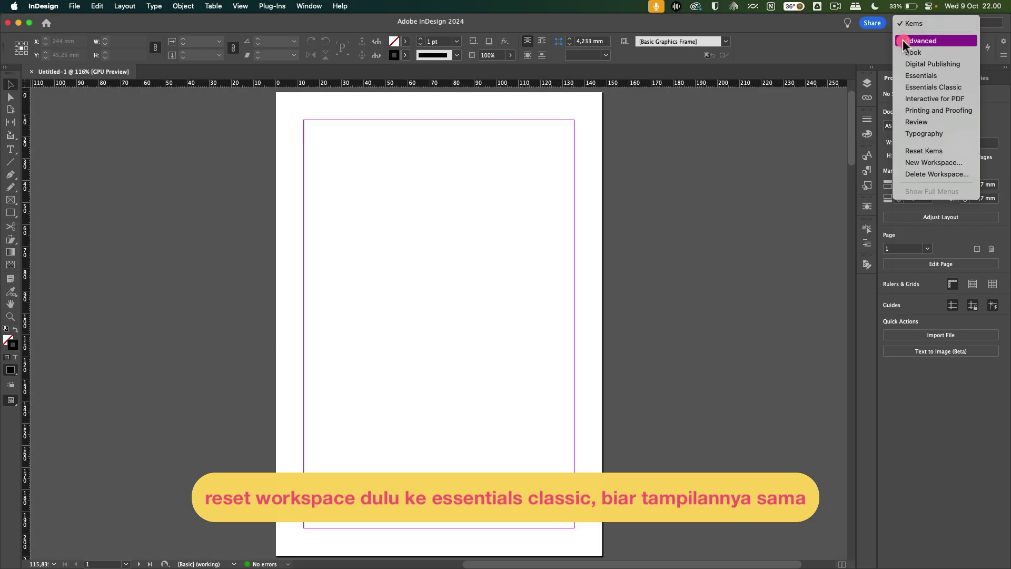
click(910, 88)
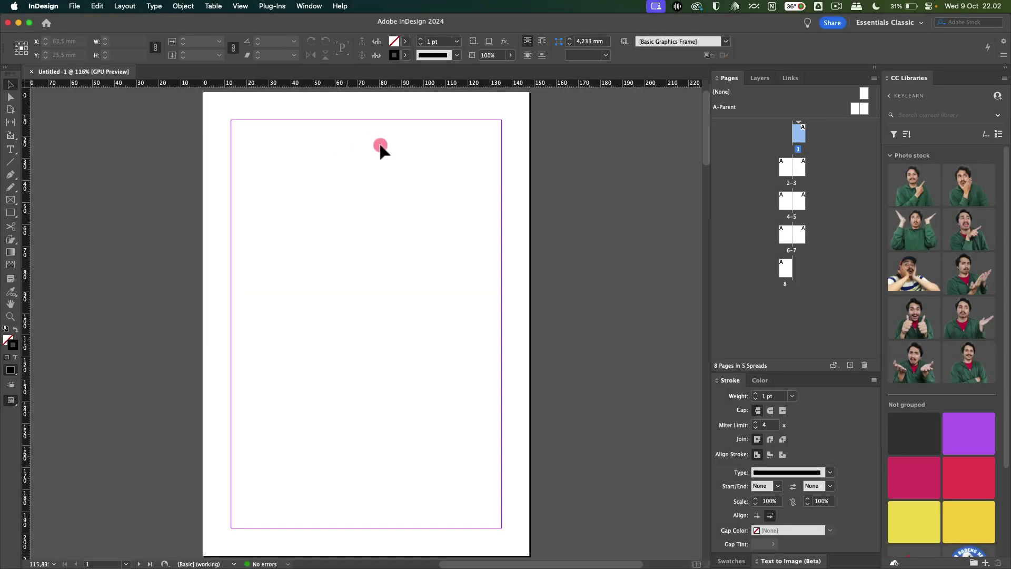
- Check the document's list of linked files, and return to the overview of its pages
click(785, 79)
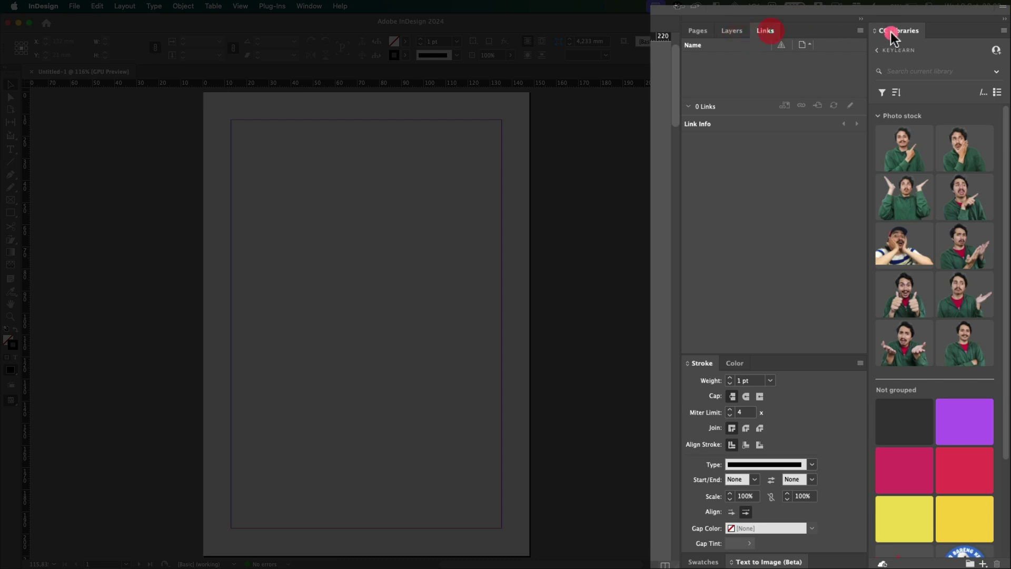
click(694, 31)
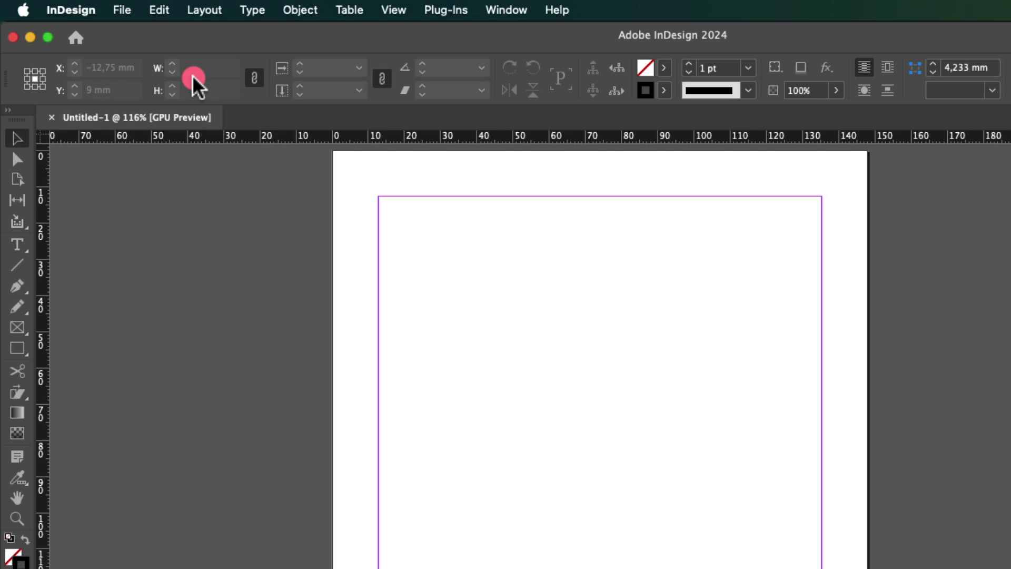
- Save the document as "Buku Keylearn" in InDesign 2024 format in the Keylearn folder
click(121, 11)
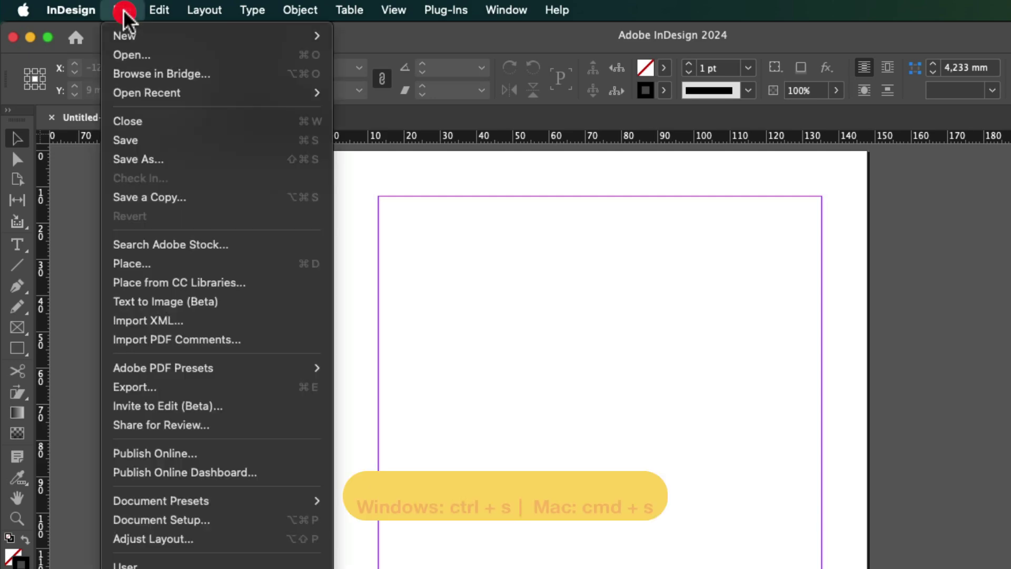
click(152, 141)
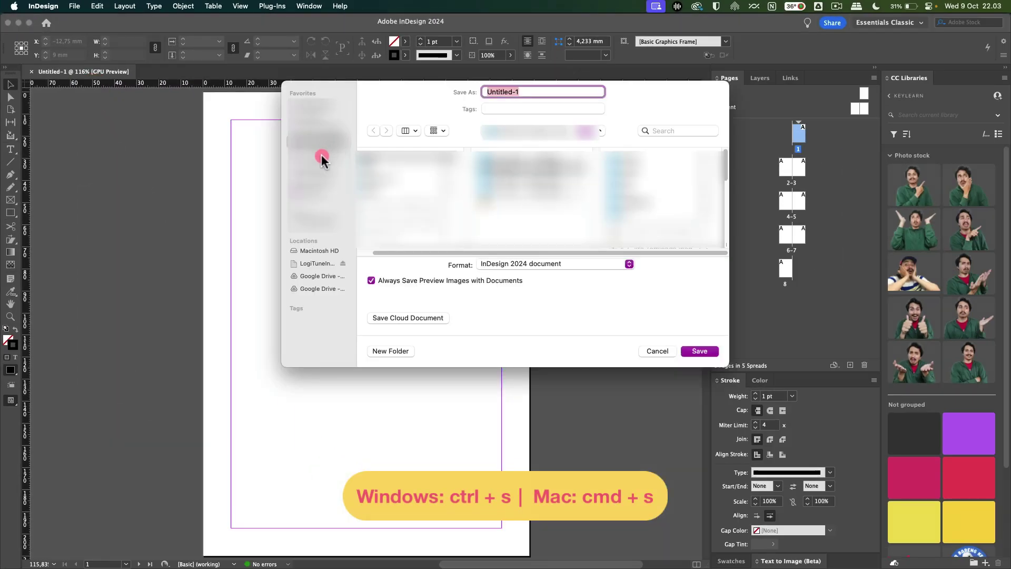
click(317, 115)
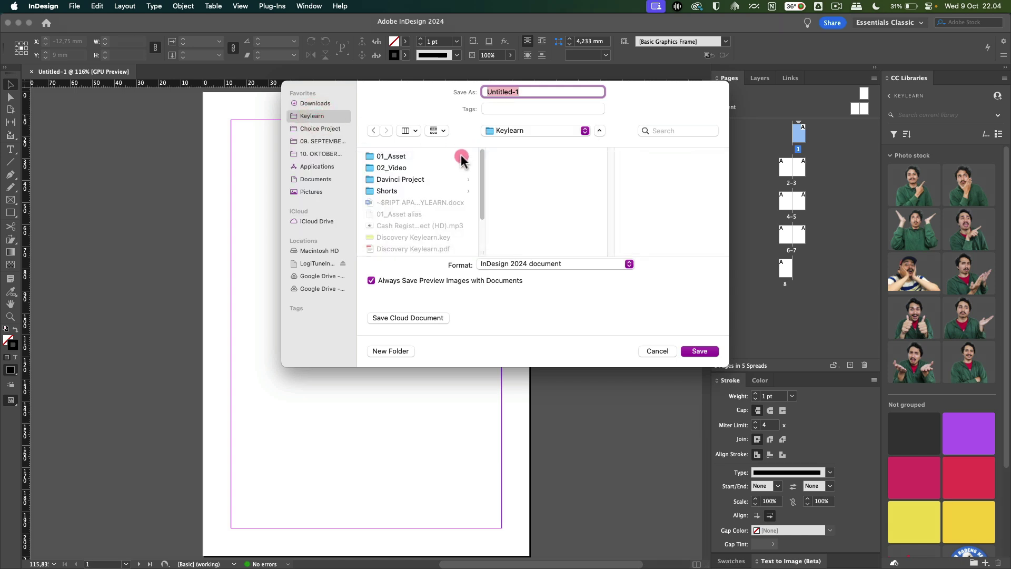
key(shift)
text(Buku Keylsa)
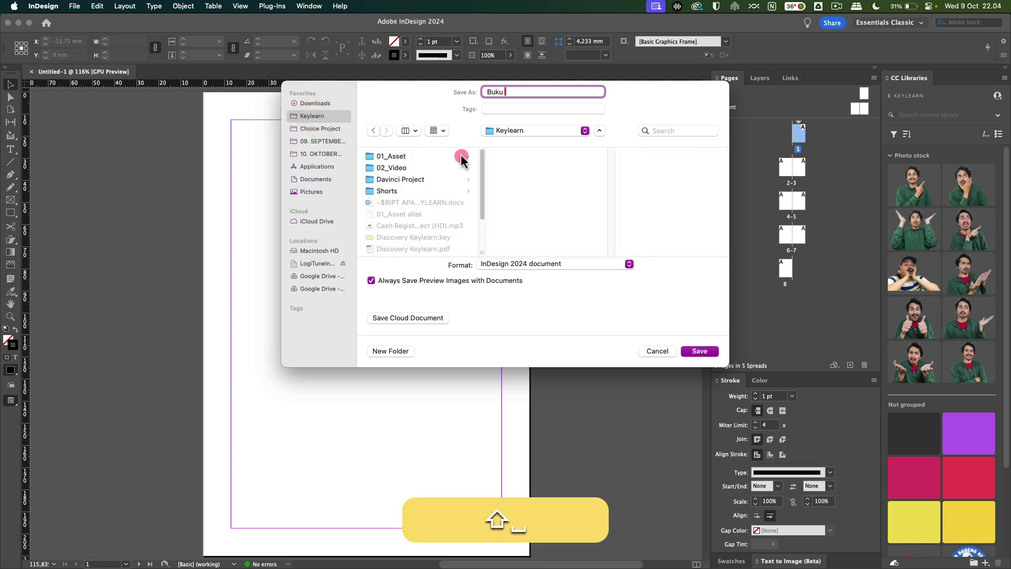
key(BackSpace)
key(BackSpace)
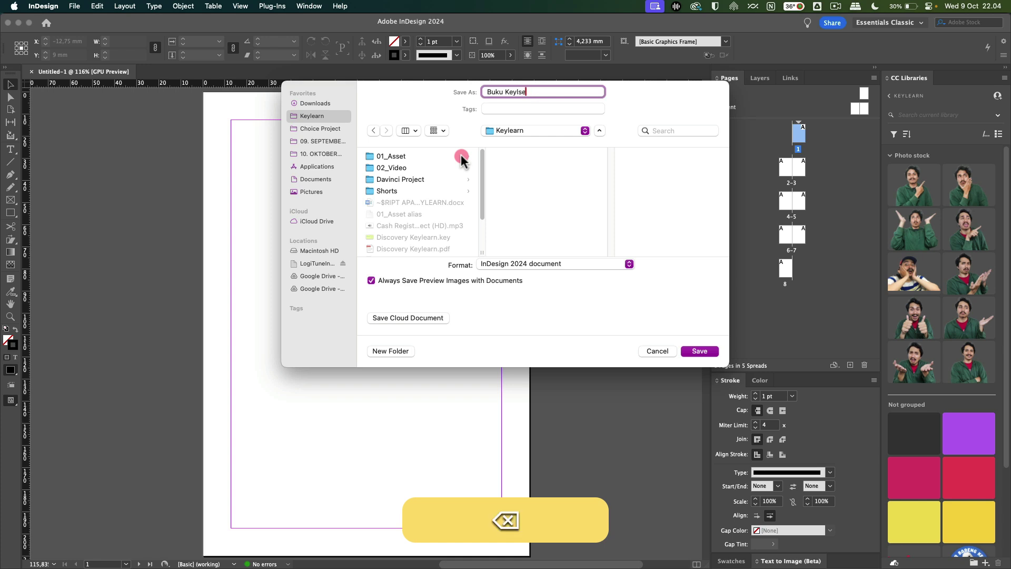
text(earn)
click(711, 350)
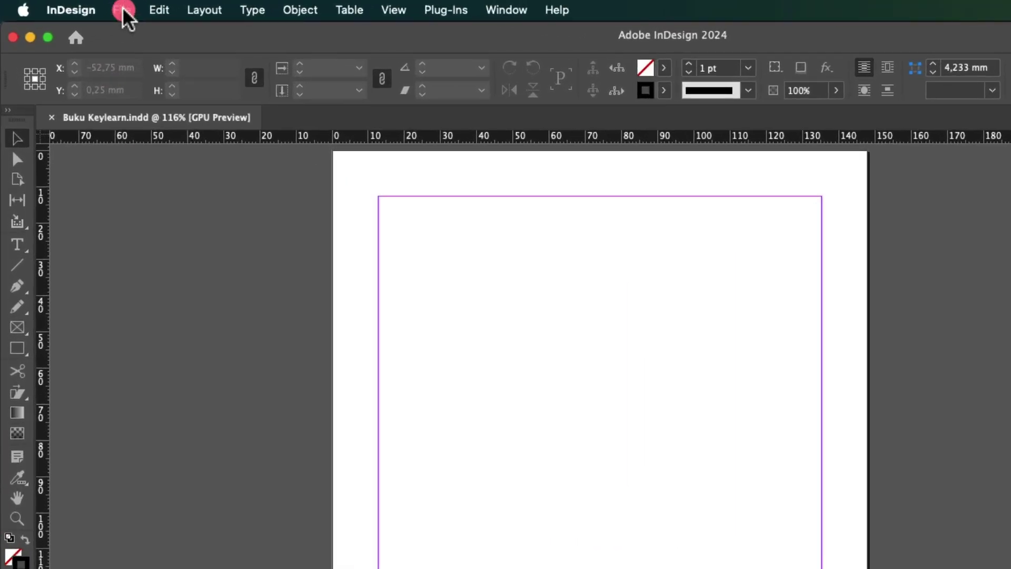
- Export all pages as an Adobe PDF (Print) file named "Buku Keylearn" to the Keylearn folder, using the modified PDF/X-4:2008 preset
click(74, 5)
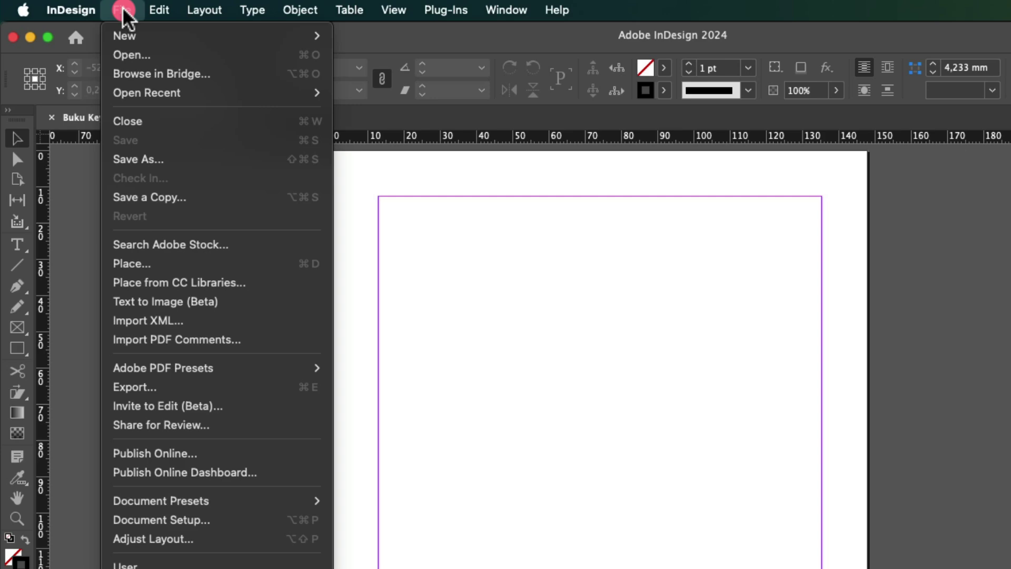
click(256, 390)
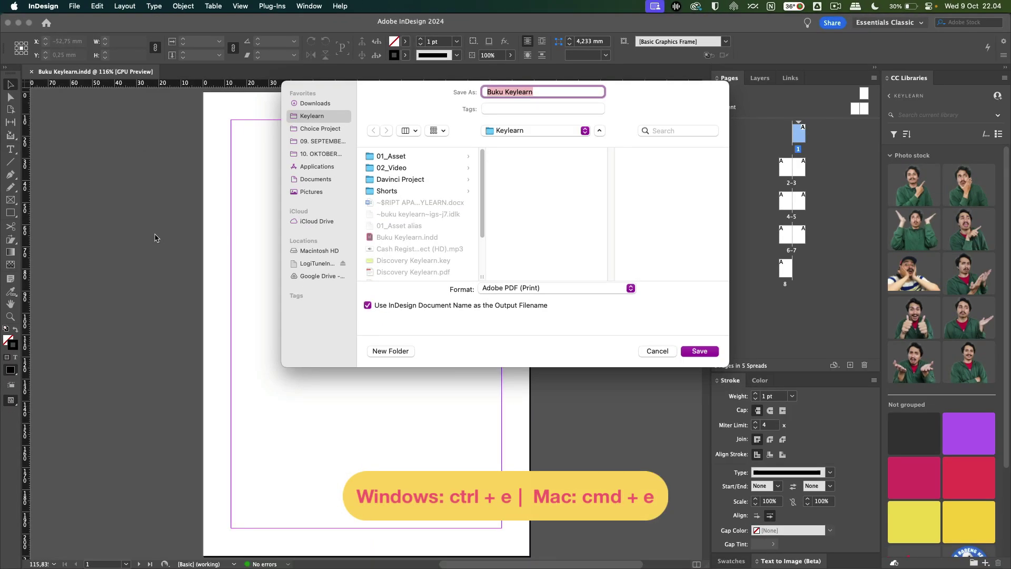
click(695, 351)
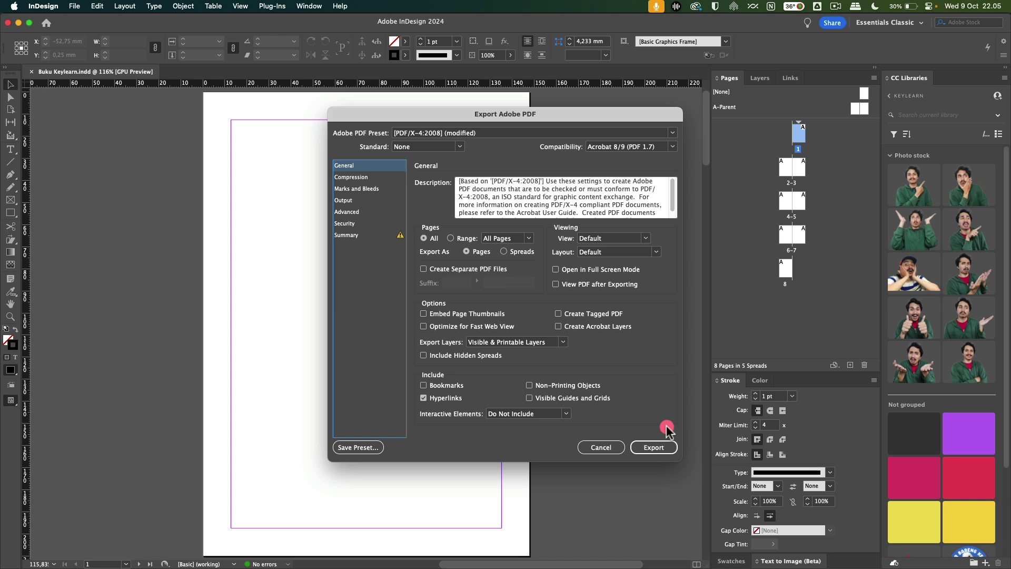
click(662, 446)
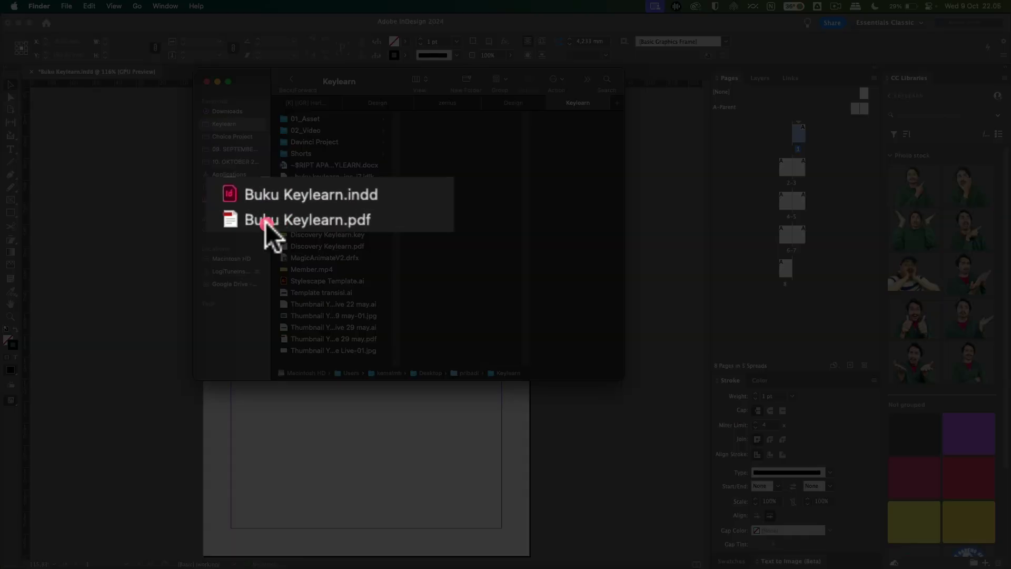
- In Finder, preview the exported Buku Keylearn.pdf and look through its pages
click(265, 222)
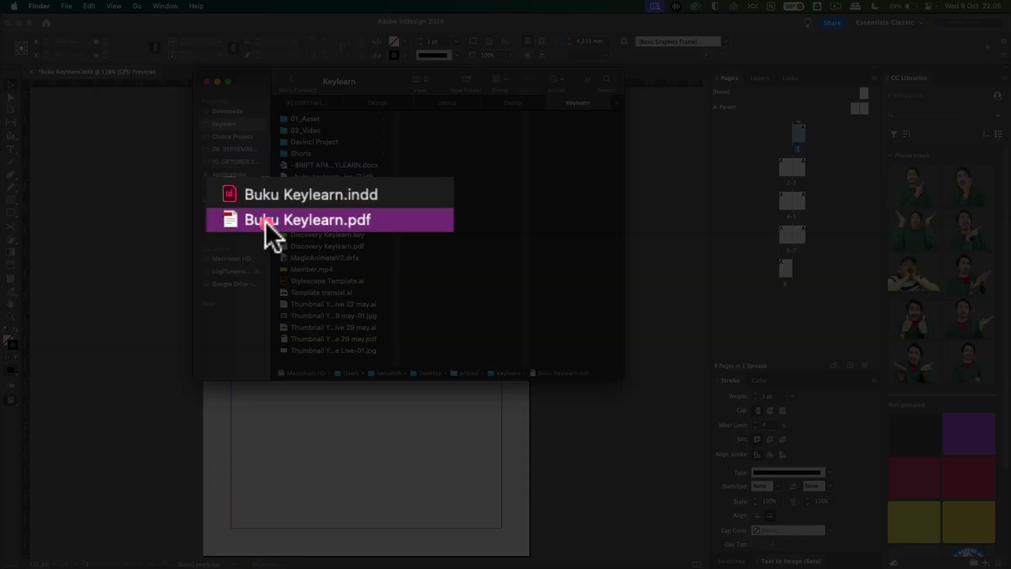
key(space)
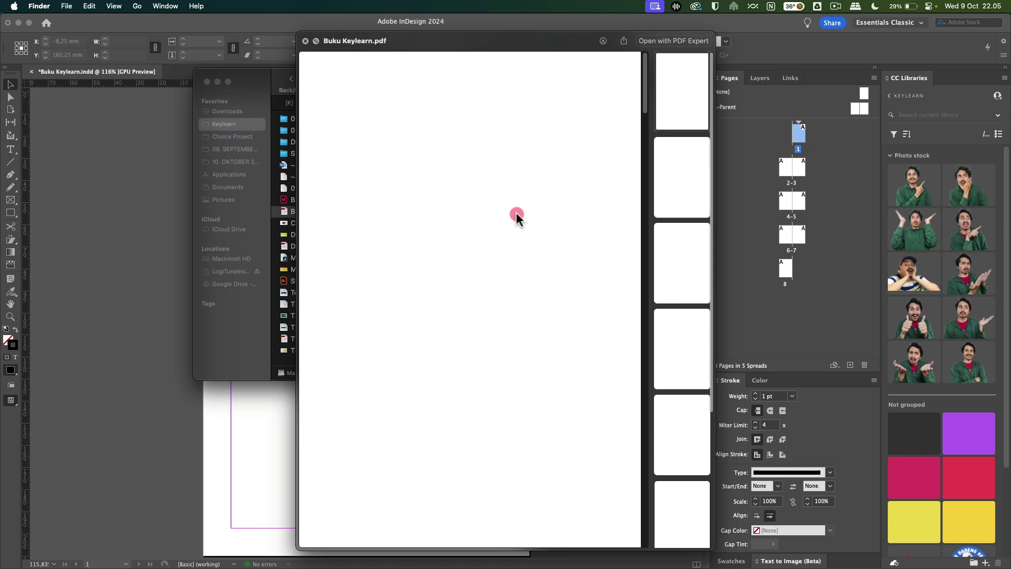
drag(638, 82, 649, 487)
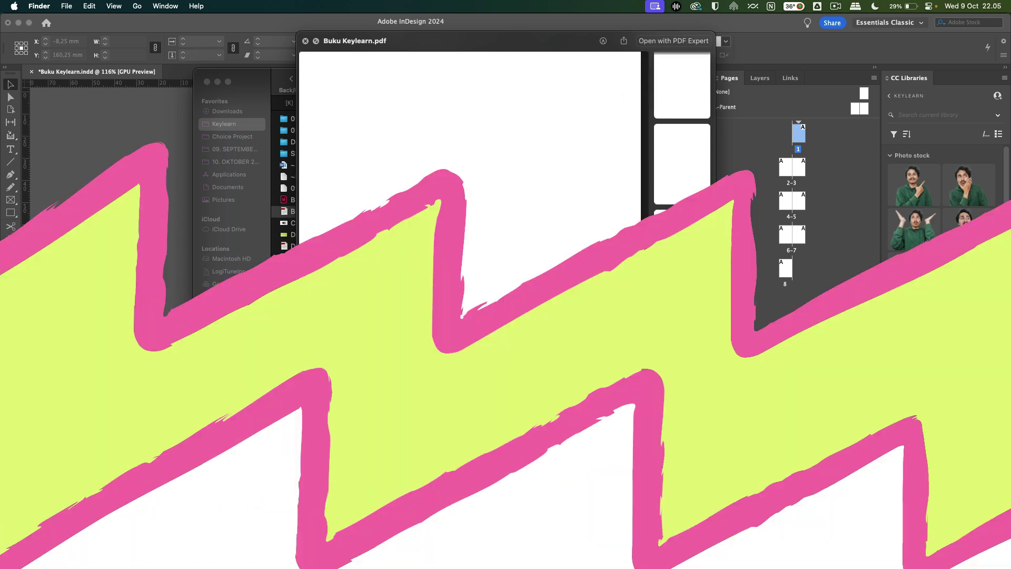